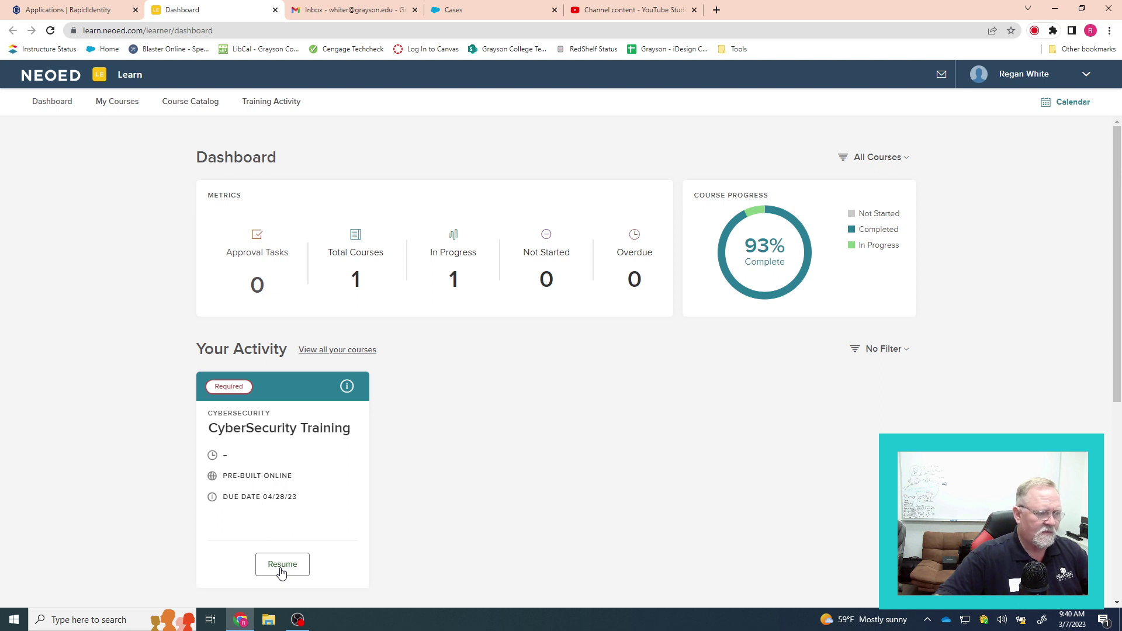
- Resume CyberSecurity Training, open Understanding Risk's first lesson, and advance two screens to a blank page
click(281, 570)
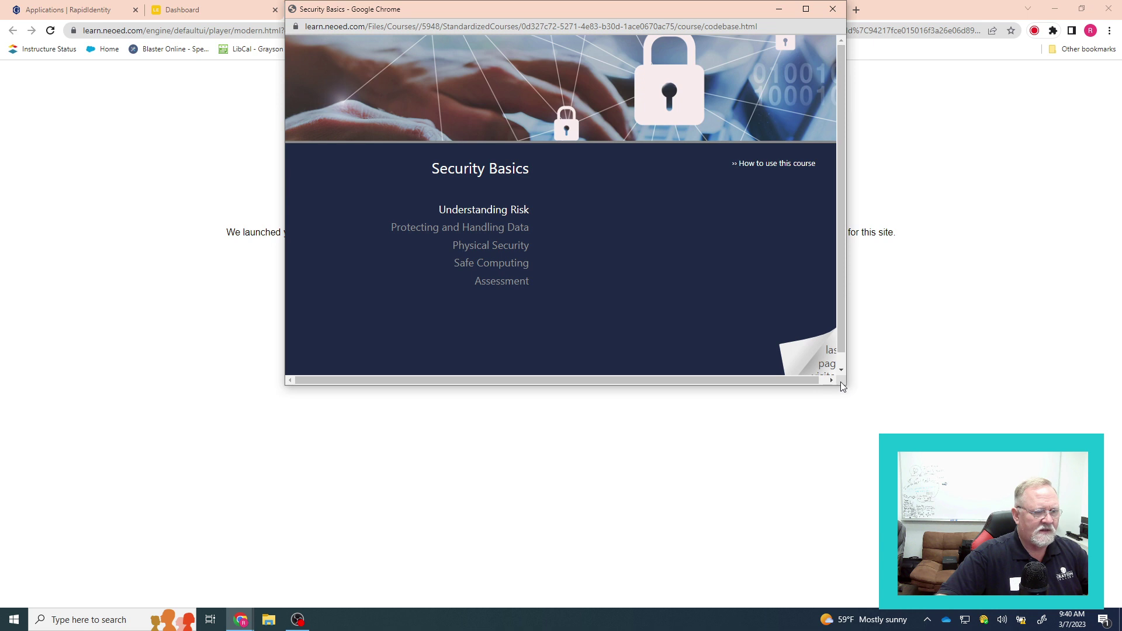
drag(848, 386, 876, 421)
click(527, 237)
click(627, 233)
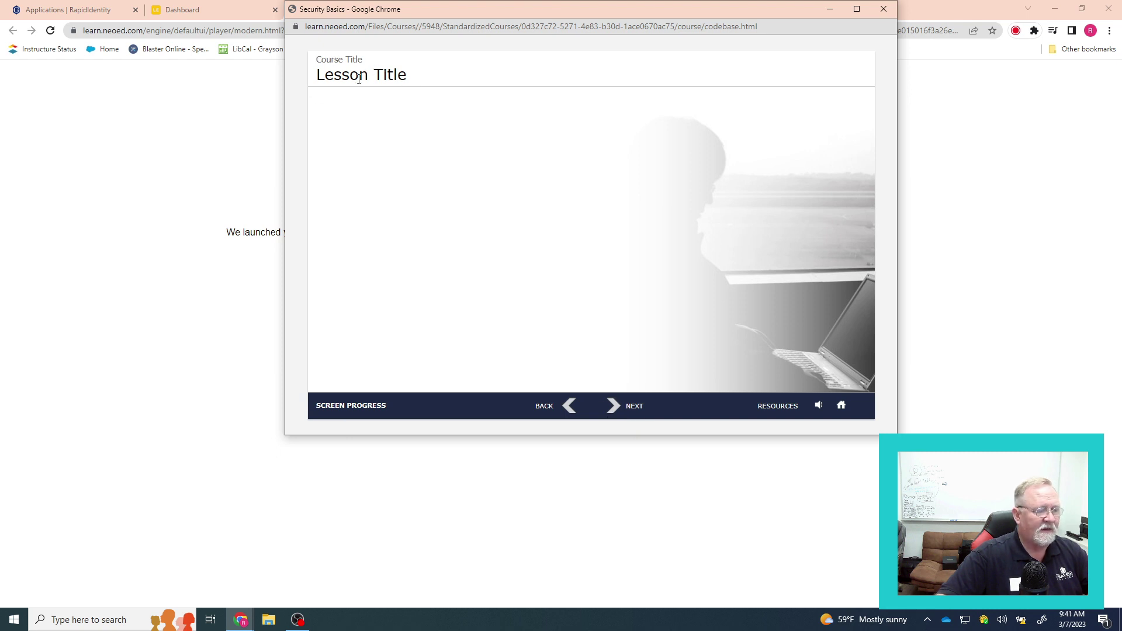
click(615, 406)
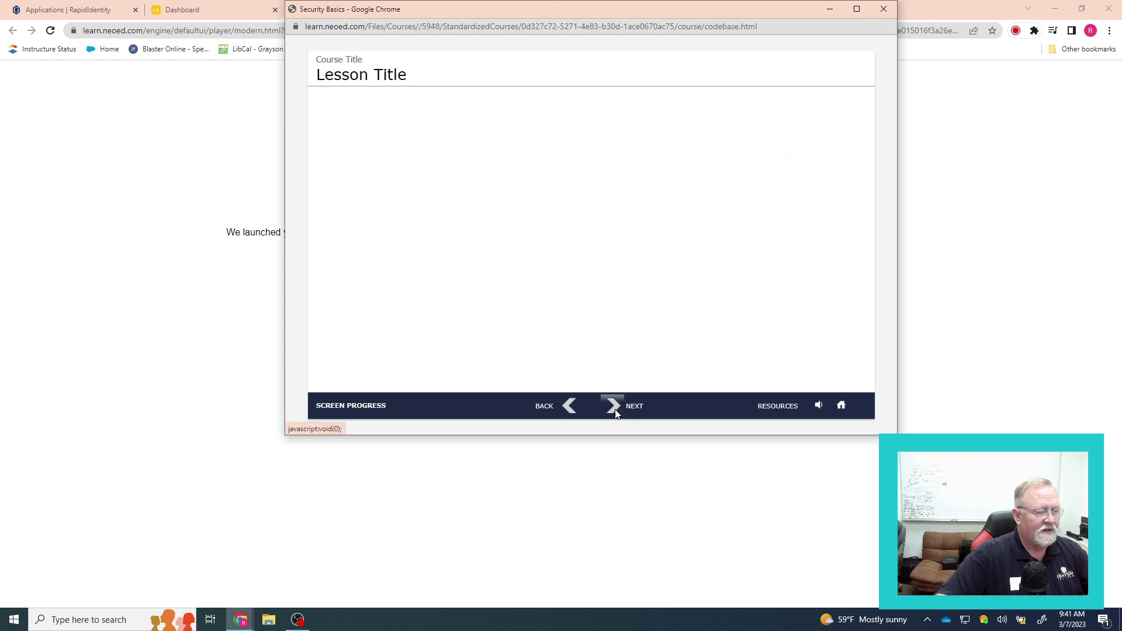
click(615, 406)
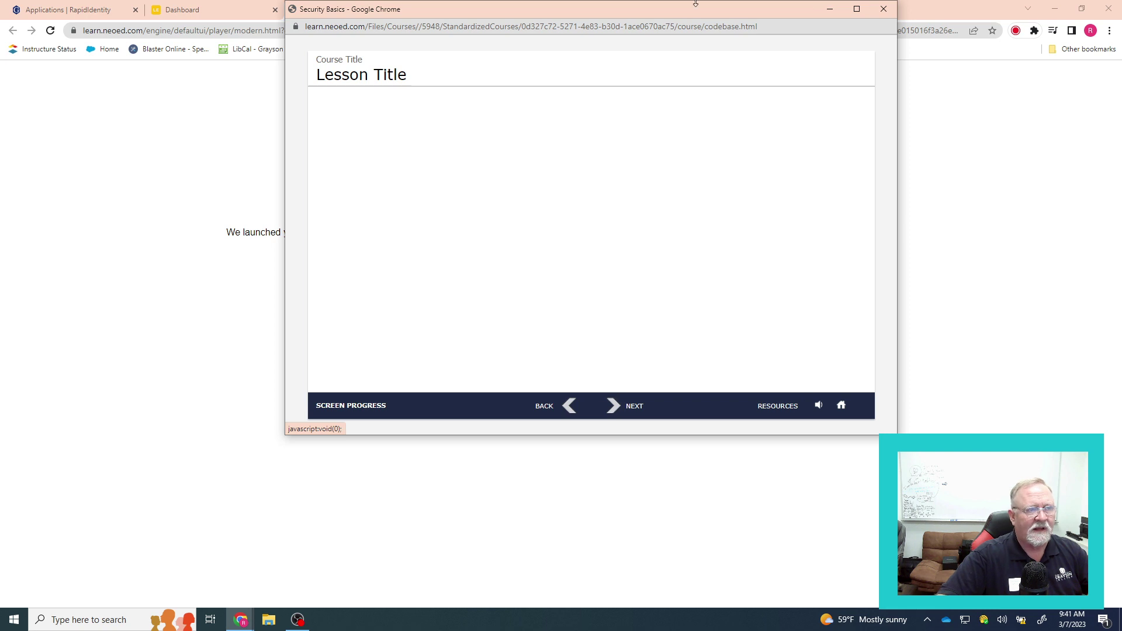
- Close the Security Basics player window and both Dashboard tabs, returning to the Gmail inbox
click(884, 9)
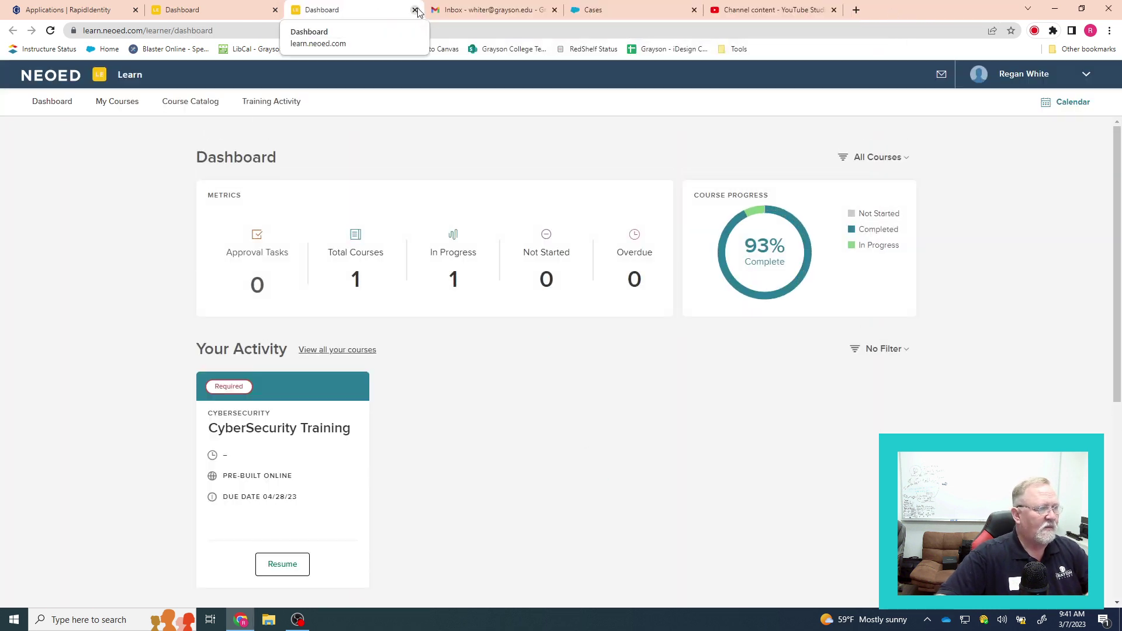
click(415, 10)
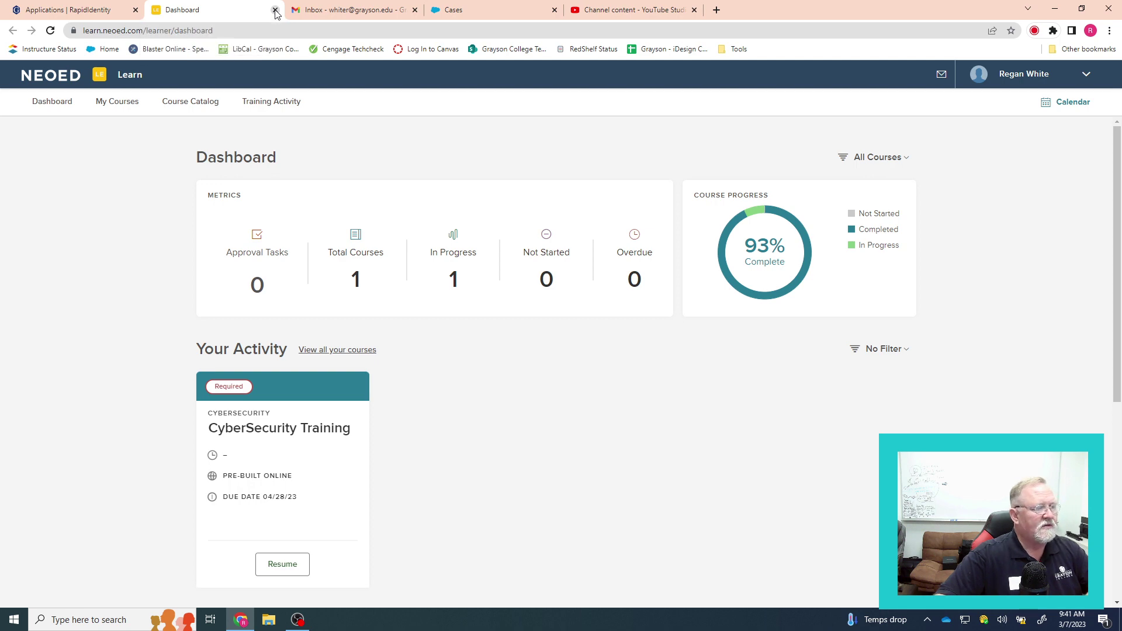
click(276, 11)
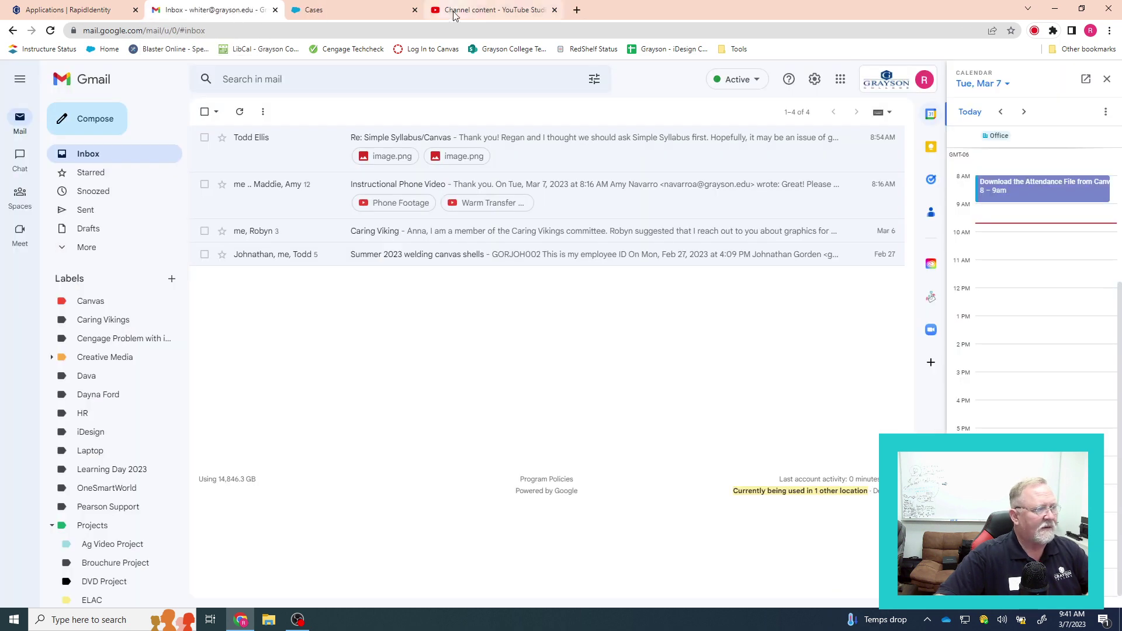